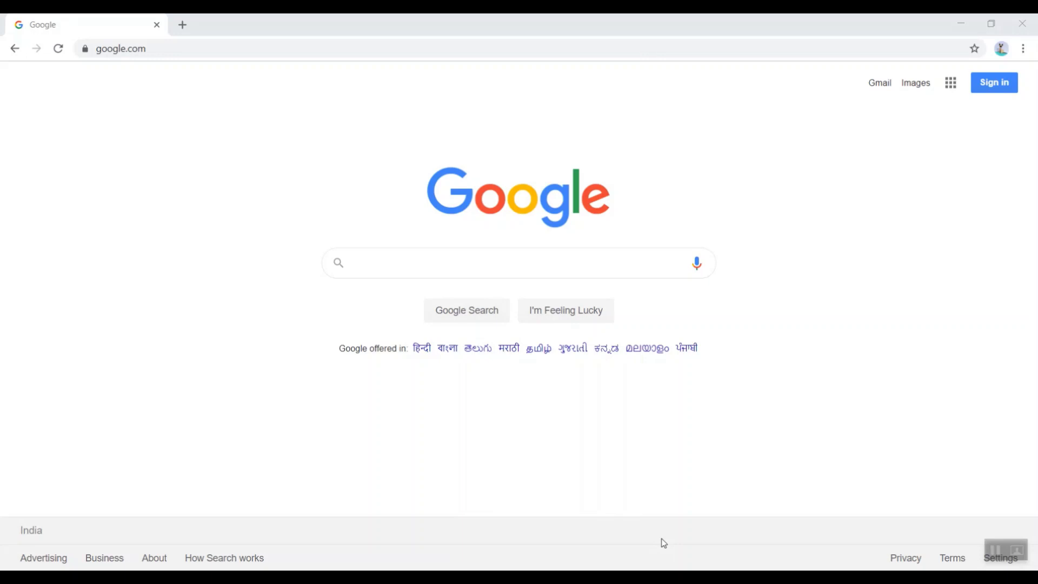
- Load chrome://flags in a new browser tab
click(754, 205)
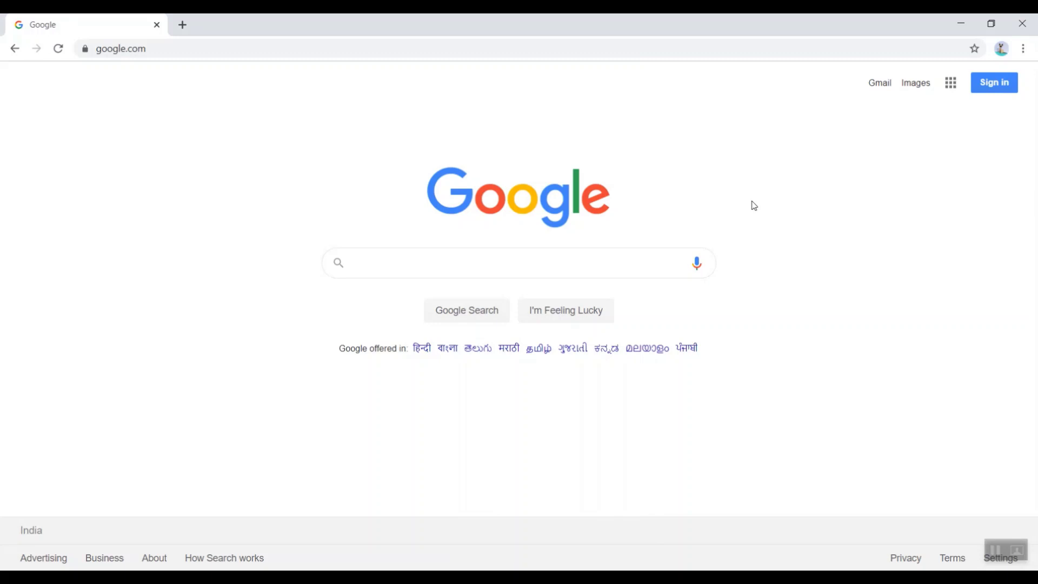
key(ctrl+t)
text(chrom)
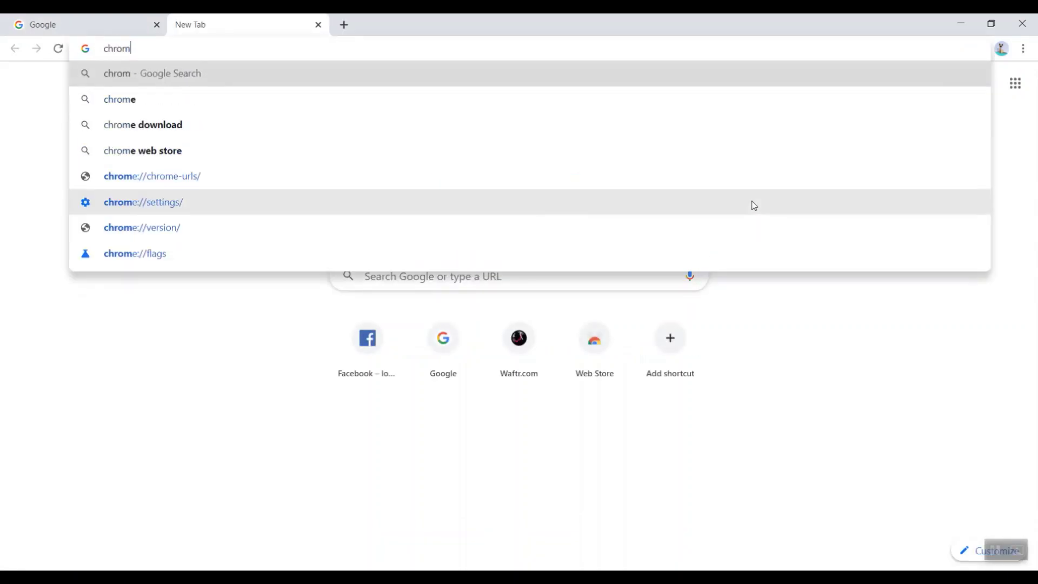
text(e://)
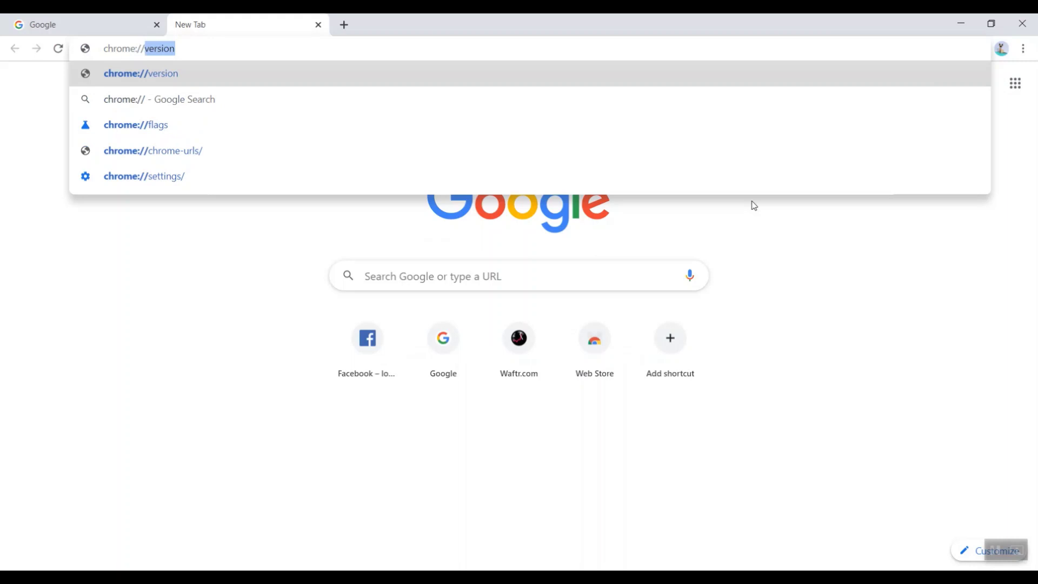
text(flags)
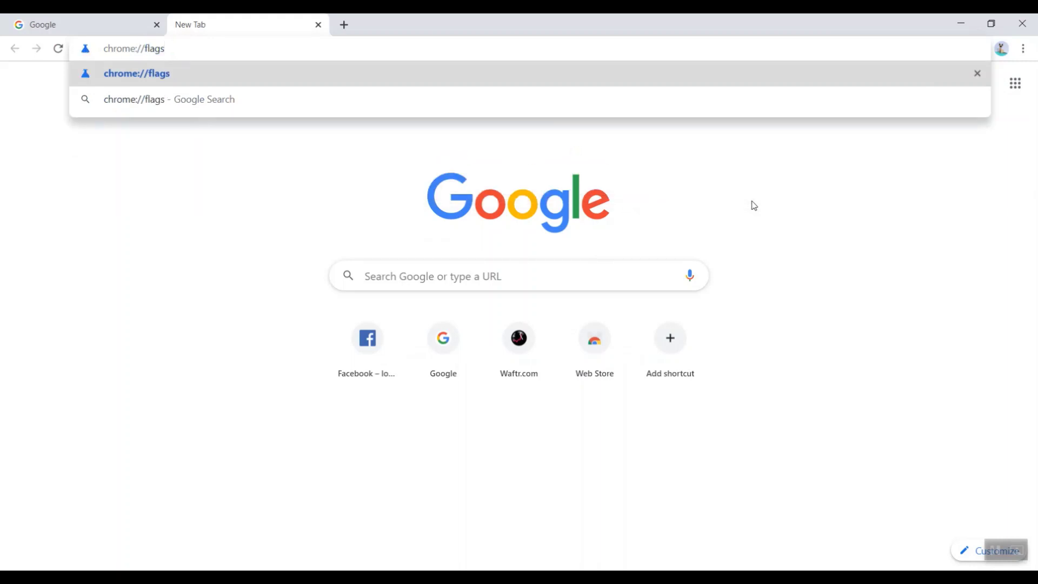
key(Return)
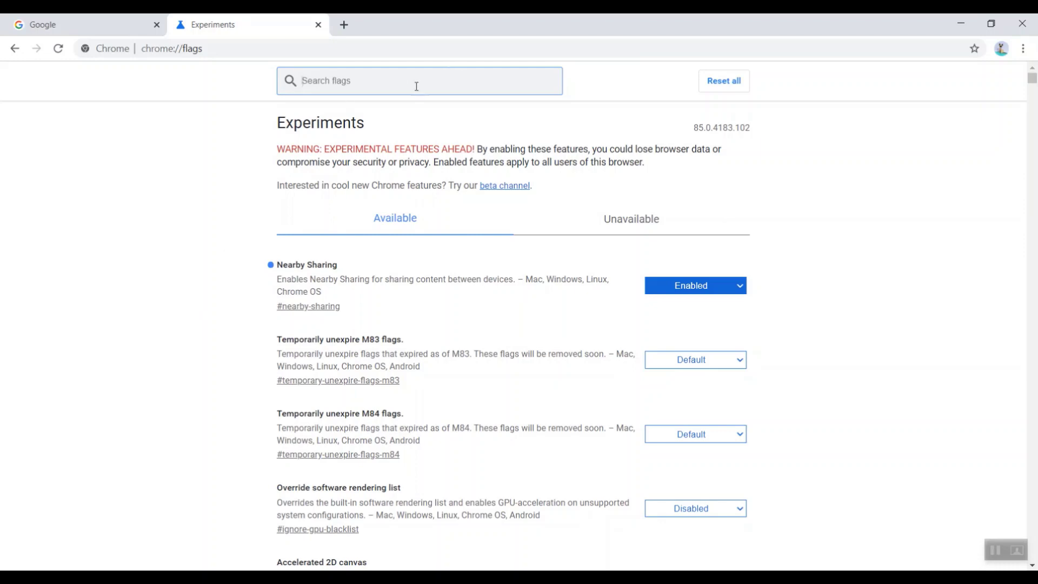
- Search the flags for 'dark mode' and compare the results with the Google tab
text(dark)
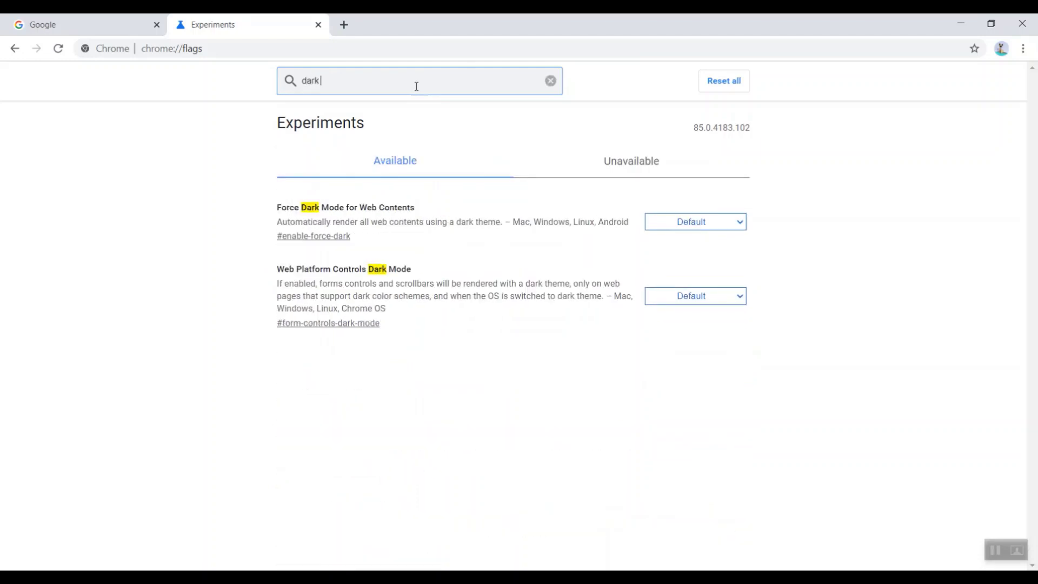
text( mode)
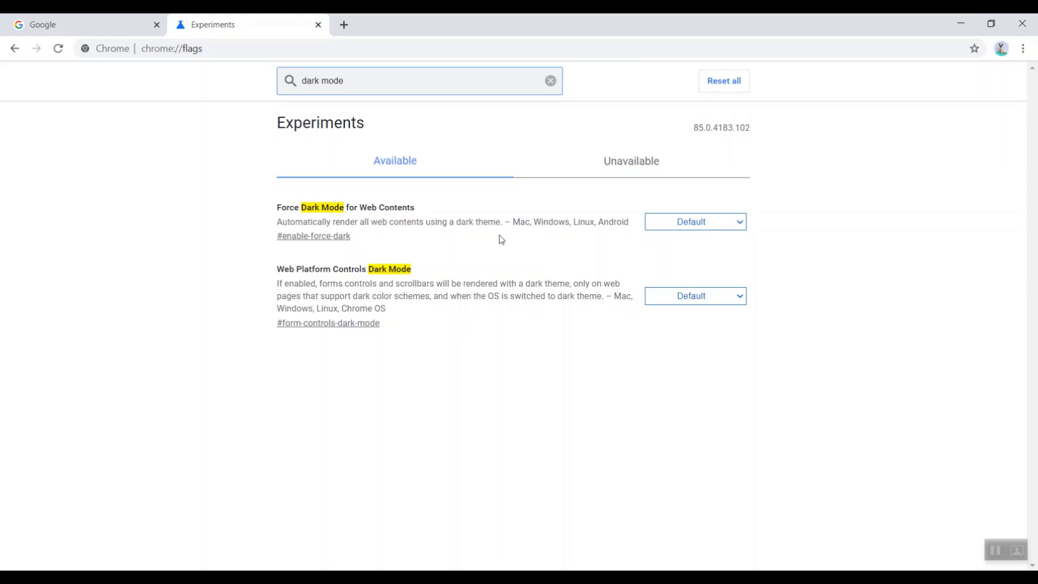
click(21, 17)
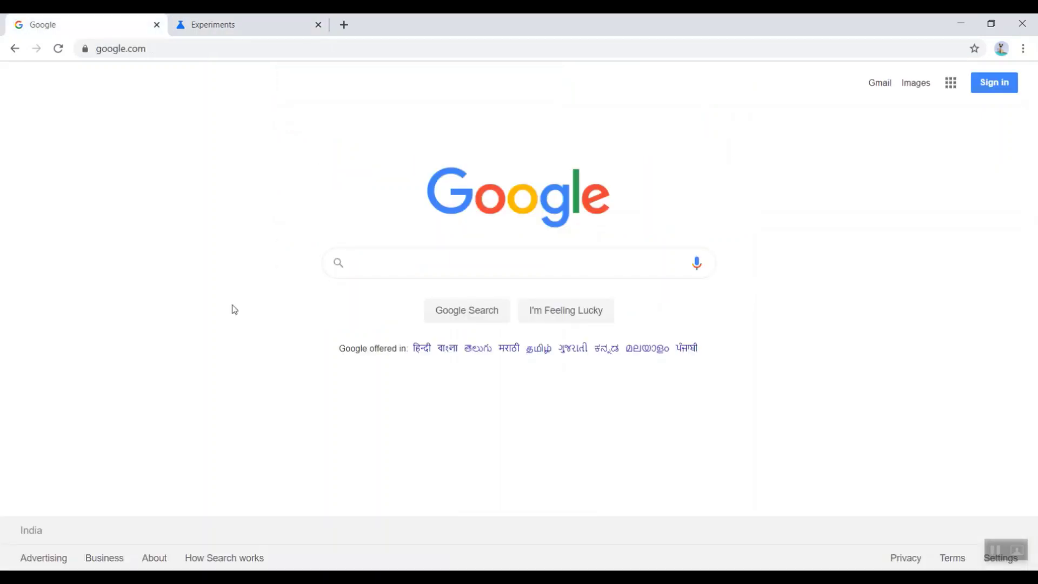
click(274, 20)
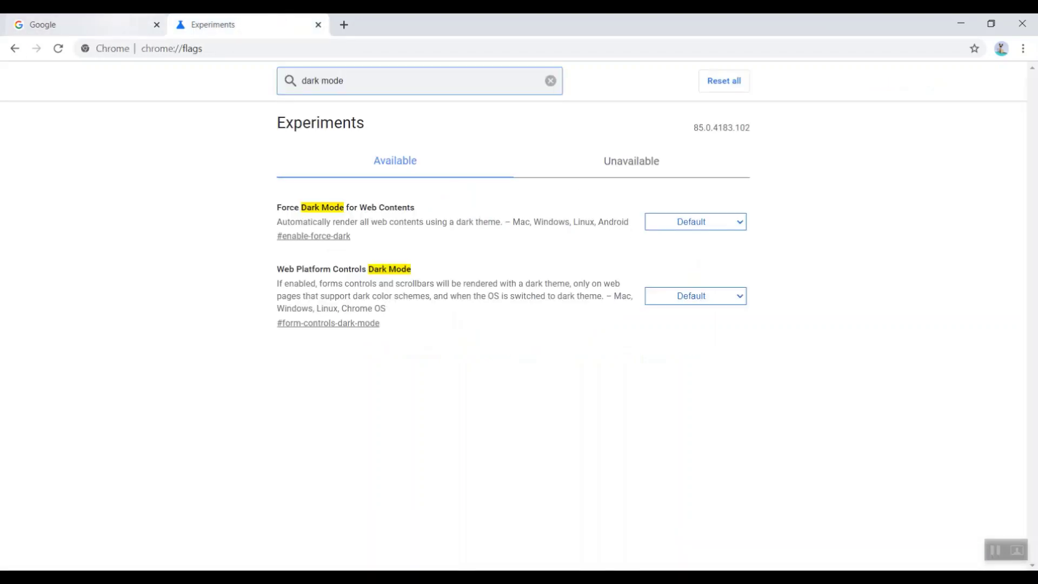
click(149, 21)
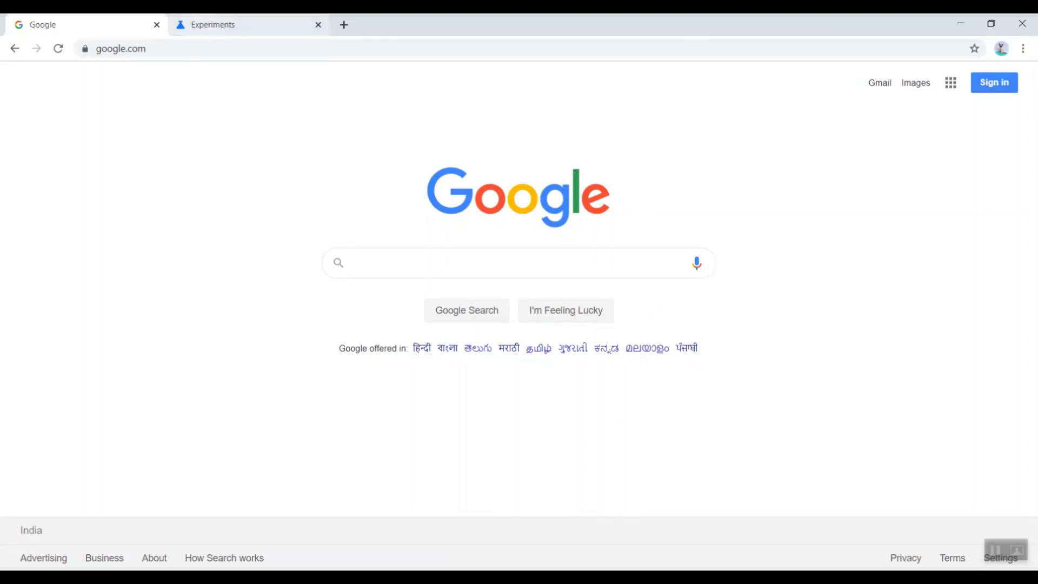
click(208, 25)
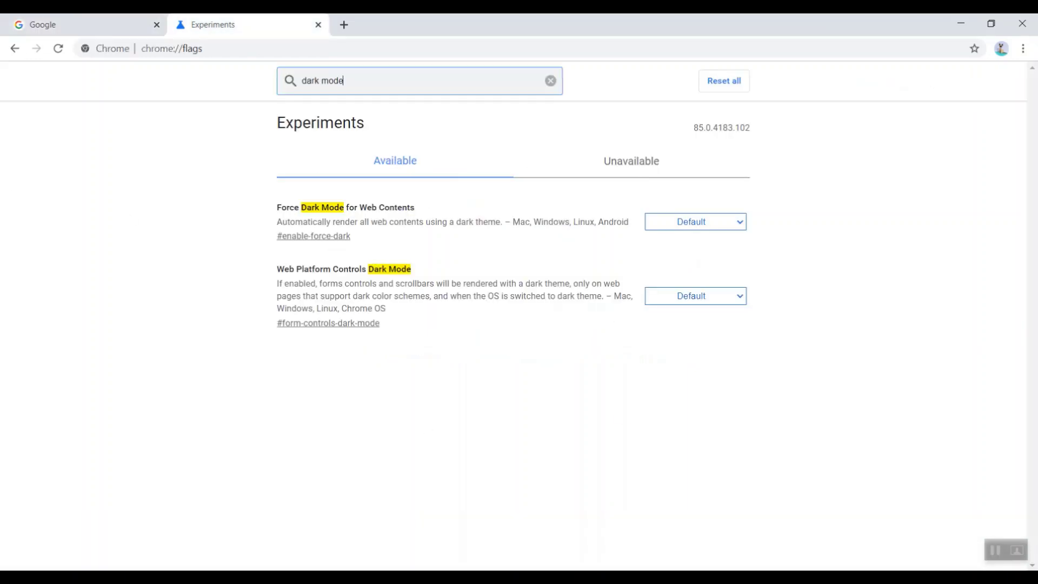
- Set Force Dark Mode for Web Contents to Enabled and relaunch Chrome
click(713, 228)
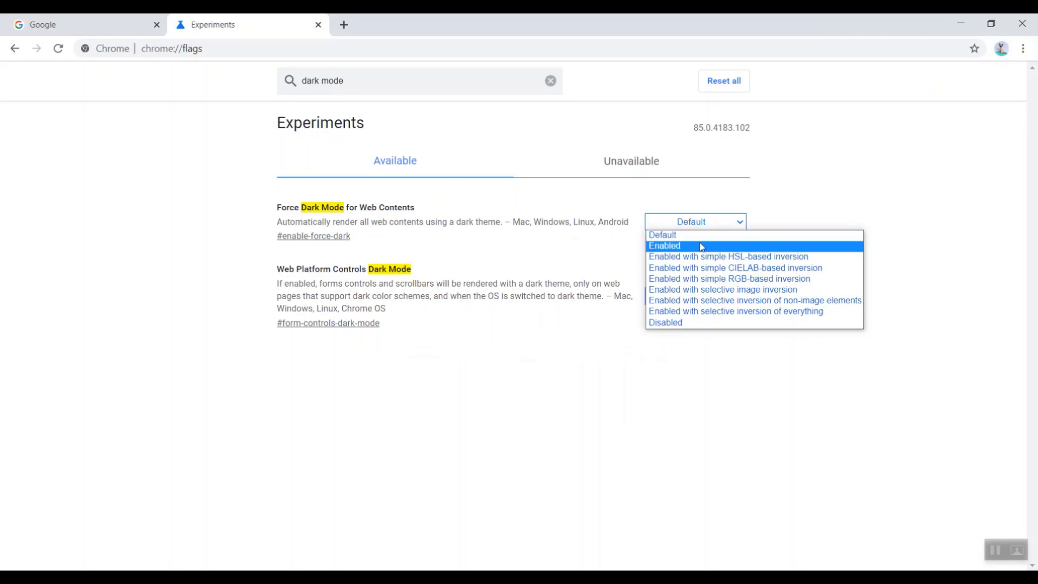
click(699, 245)
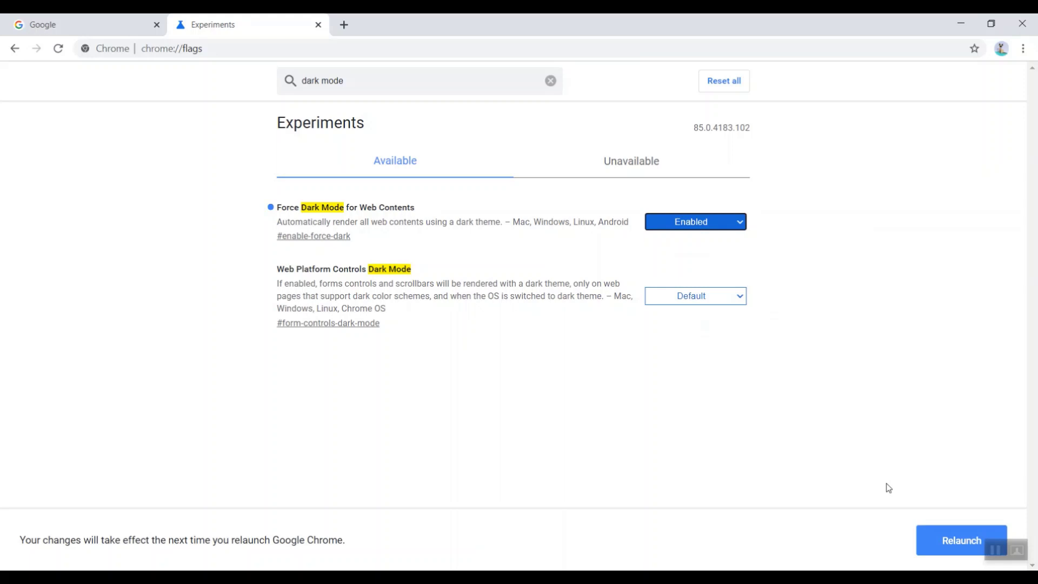
click(949, 550)
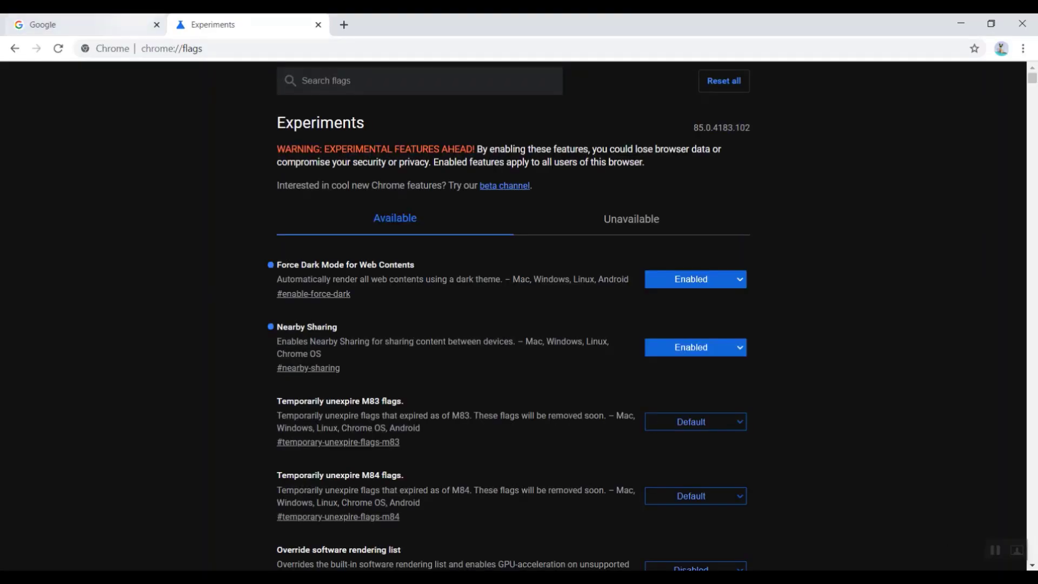
- View Google rendered dark, then open Facebook and waftr.com in new tabs
click(81, 24)
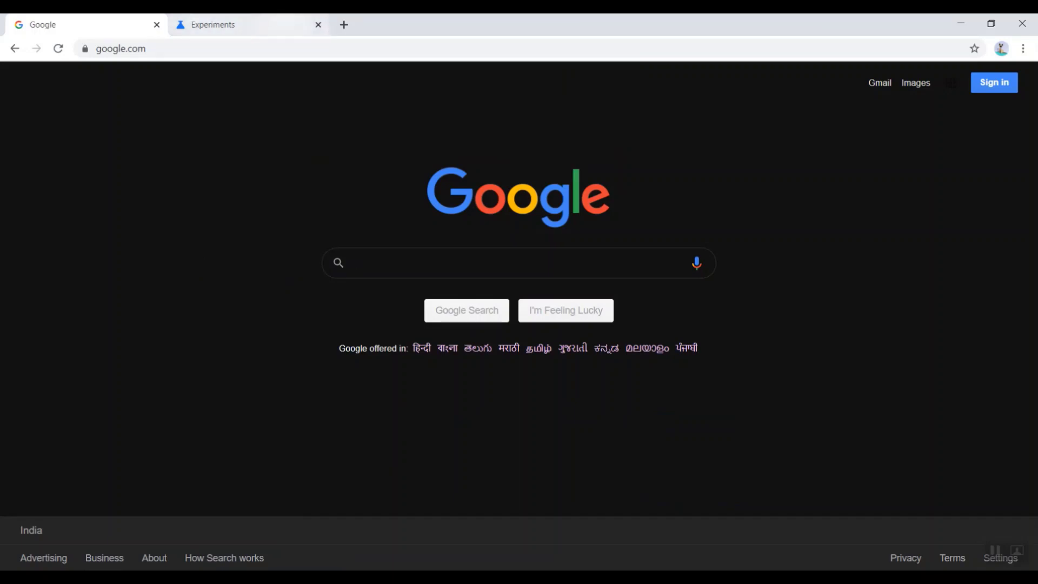
click(347, 25)
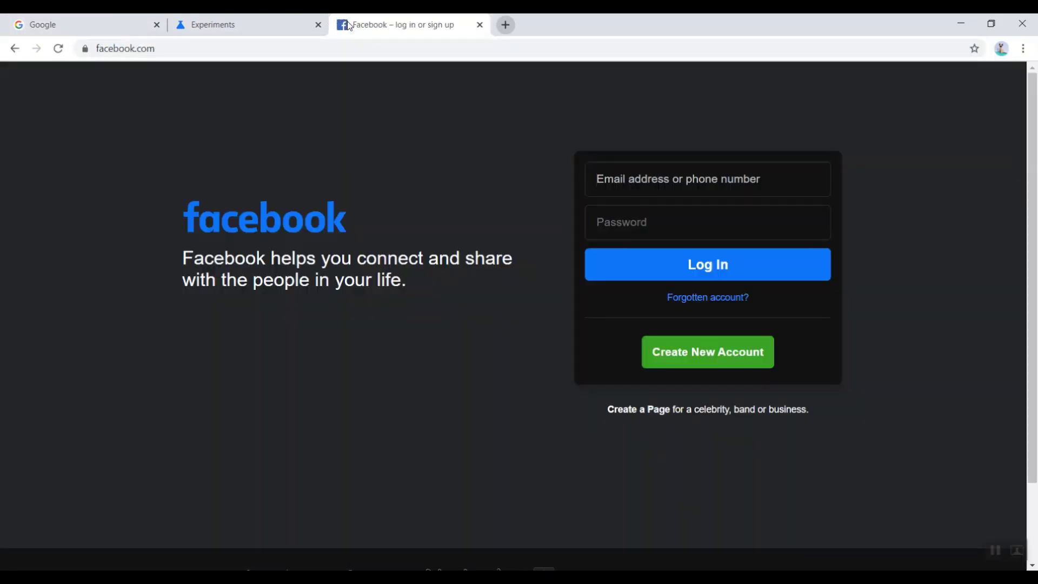
key(ctrl+t)
text(waftr.com)
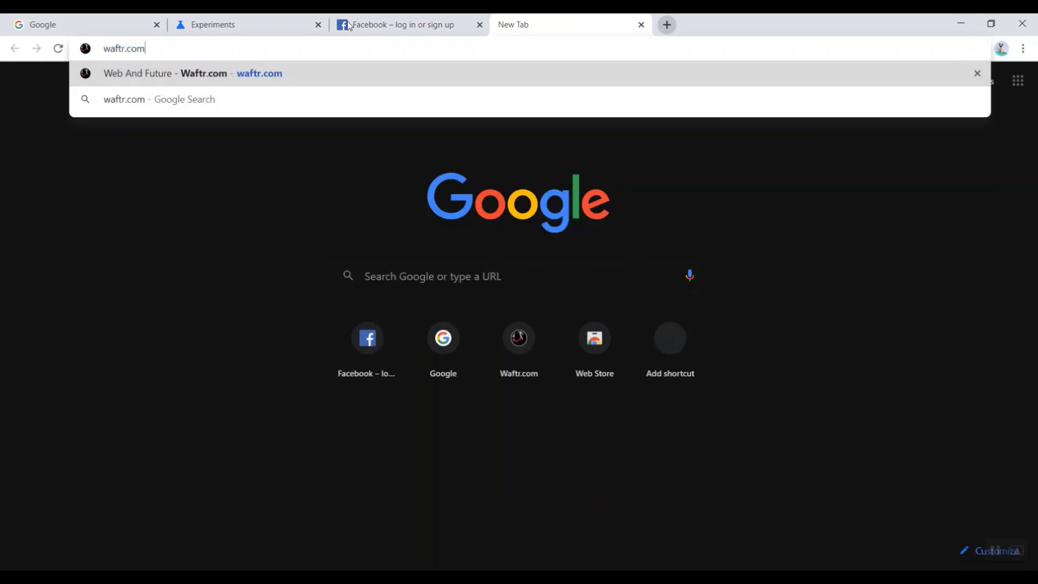
key(Return)
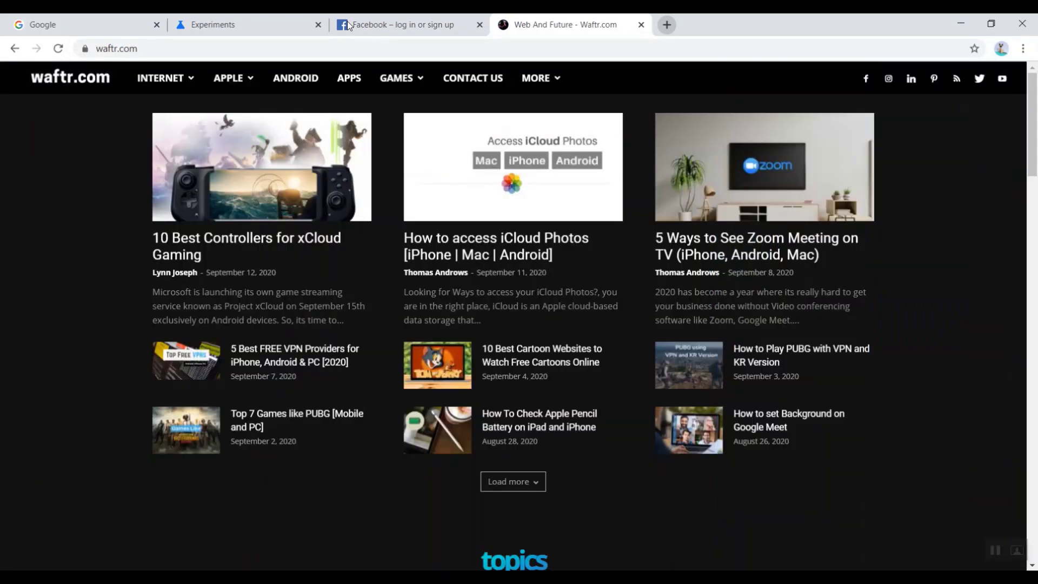
- Scroll through the waftr.com xCloud controllers article, then open a blank new tab
click(300, 189)
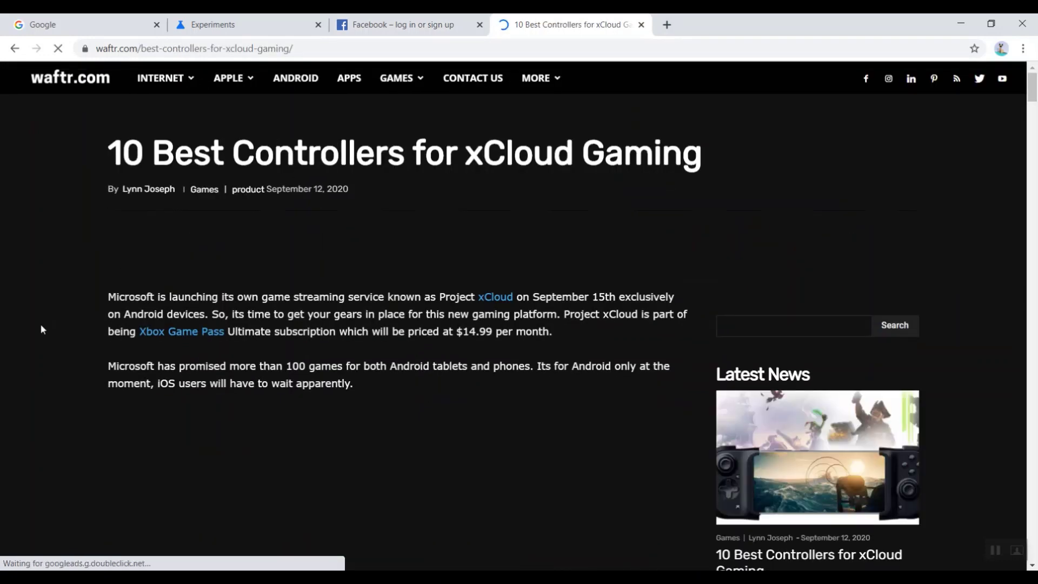
scroll(41, 327, down, 1)
scroll(42, 329, down, 15)
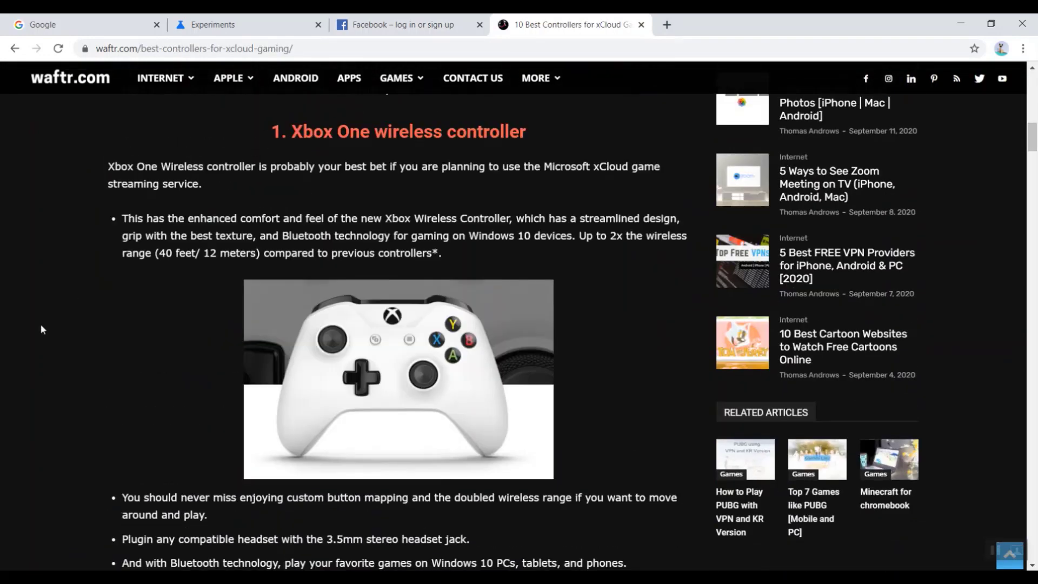
scroll(41, 329, up, 5)
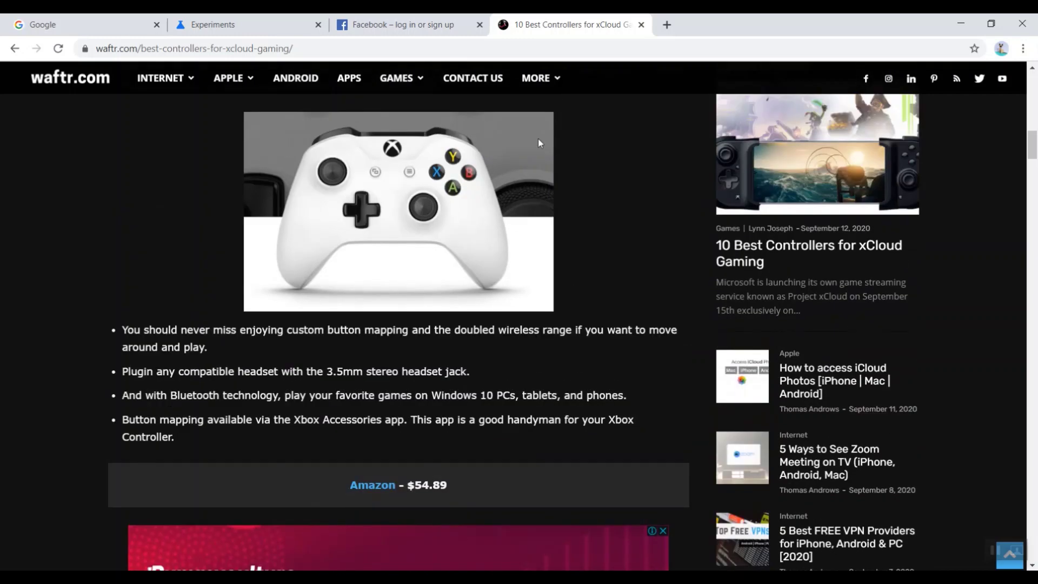
click(667, 25)
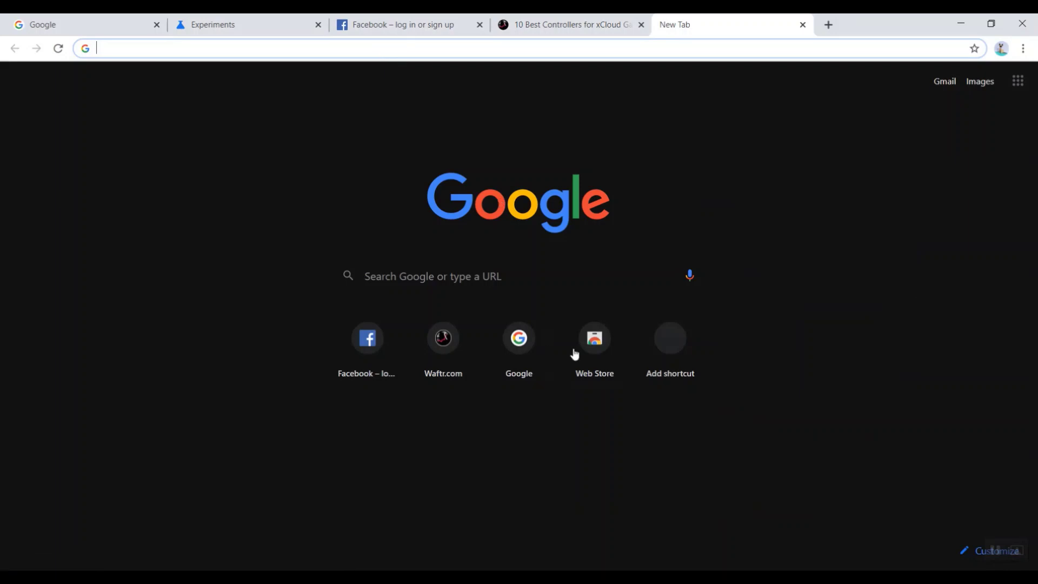
- Go to the Themes category of the Chrome Web Store
click(595, 353)
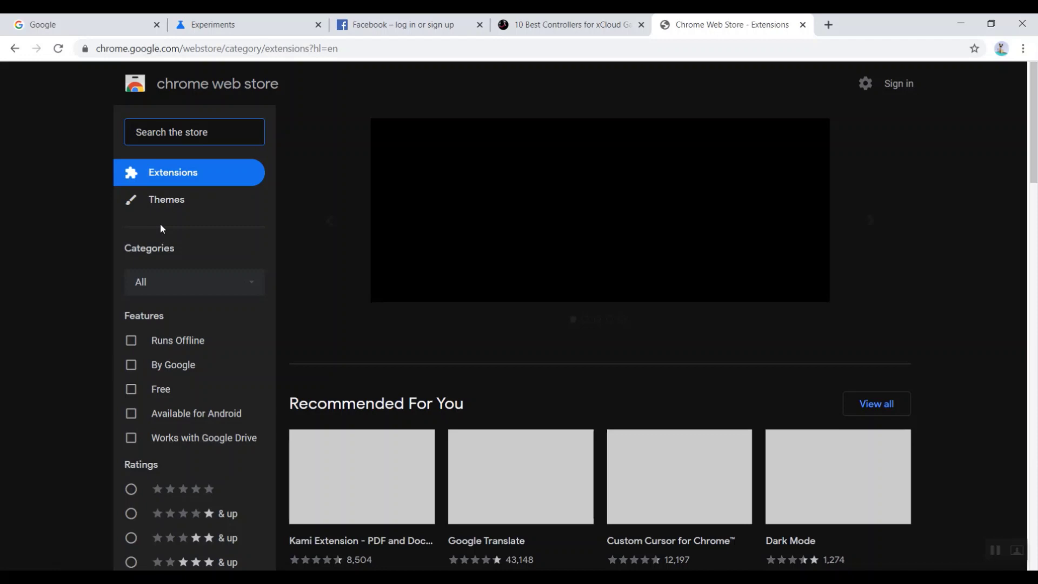
click(185, 209)
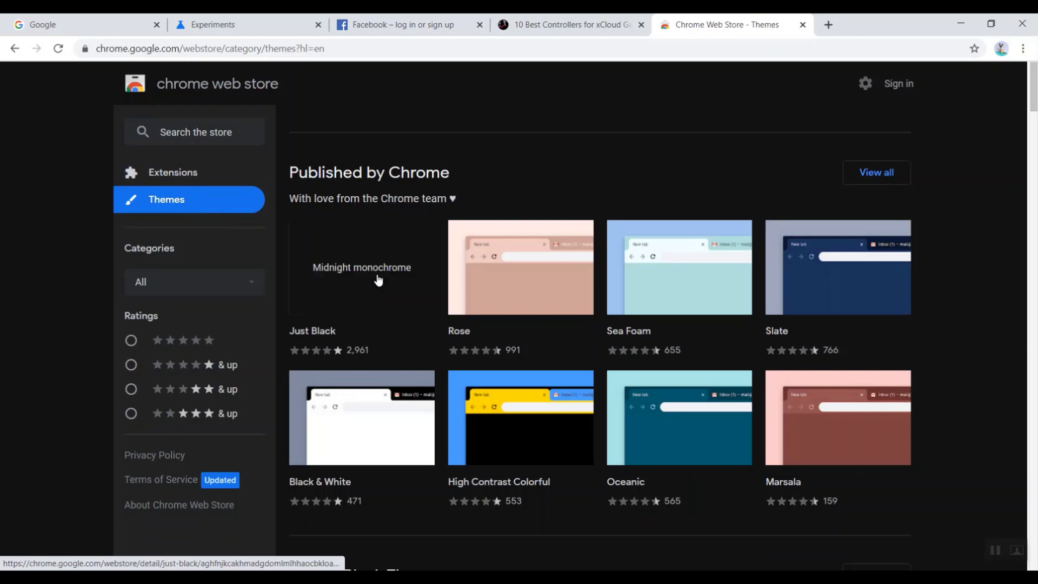
- Install the Just Black theme and return to the Google tab
click(377, 278)
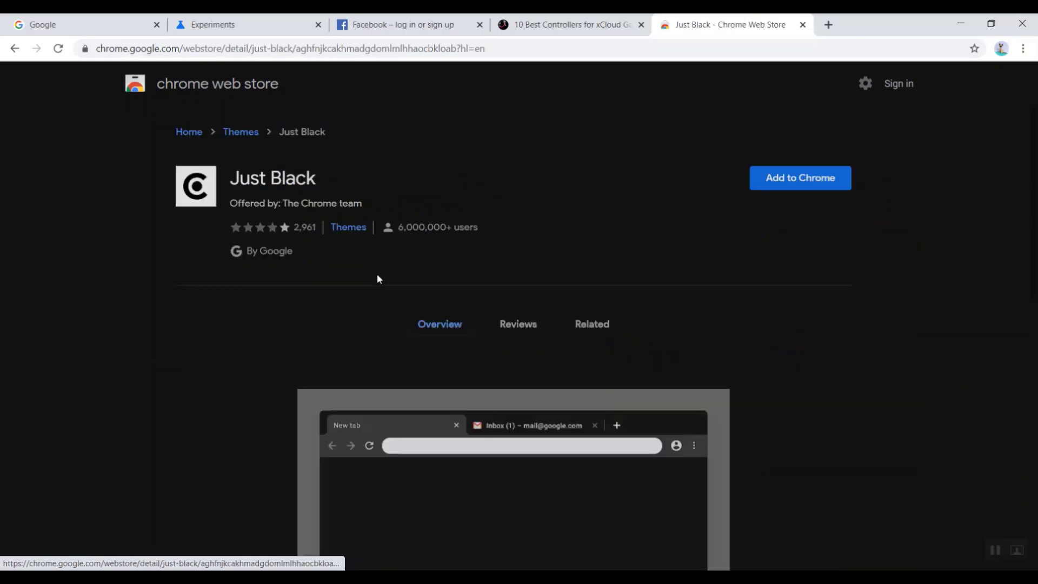
click(795, 185)
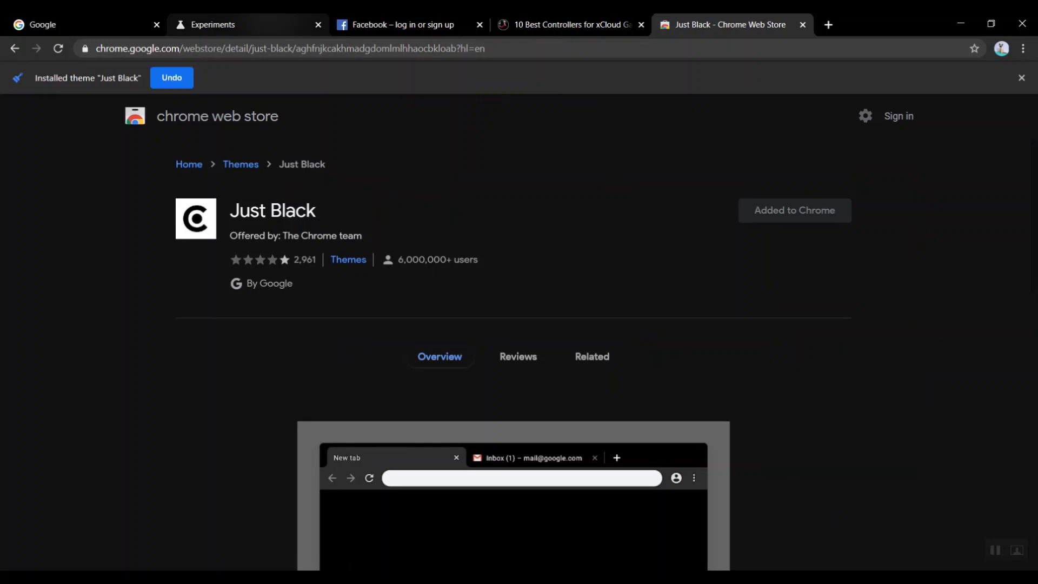
click(227, 24)
click(81, 24)
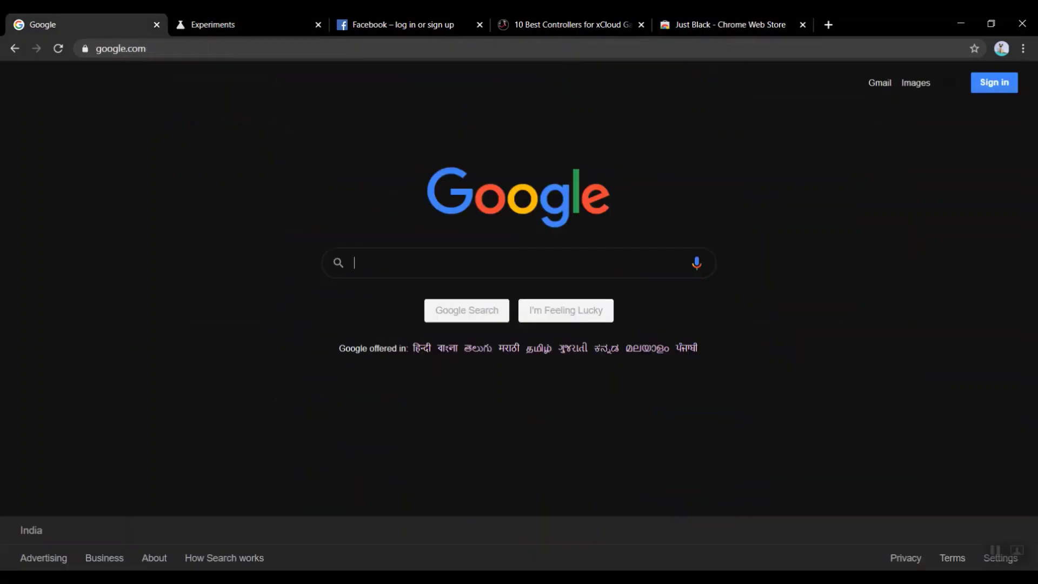